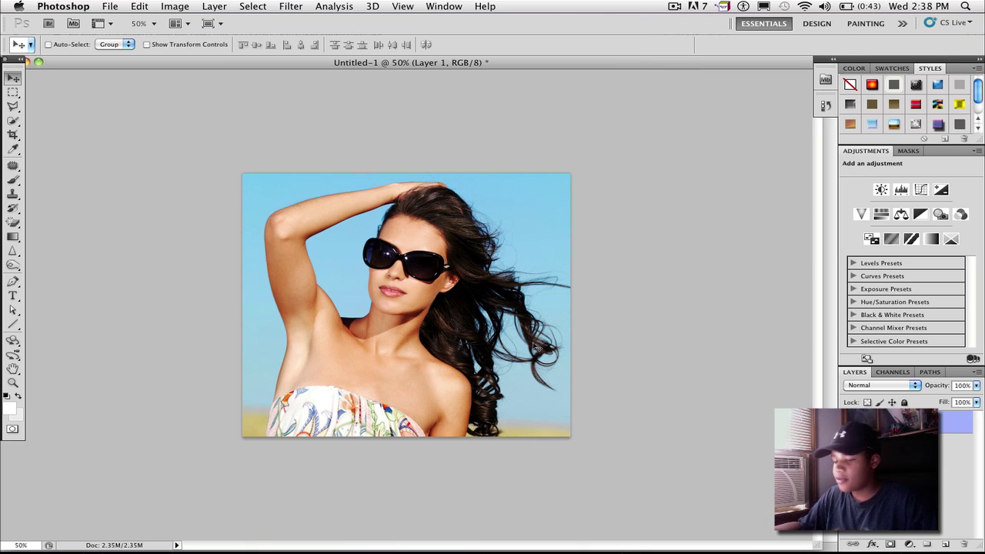
# Examine the woman's face, hair and outline against the sky at different magnifications, ending at 100%
pyautogui.press('super+plus')
pyautogui.press('super+plus')
pyautogui.press('super+minus')
pyautogui.press('super+plus')
pyautogui.press('super+plus')
pyautogui.press('super+minus')
pyautogui.press('super+plus')
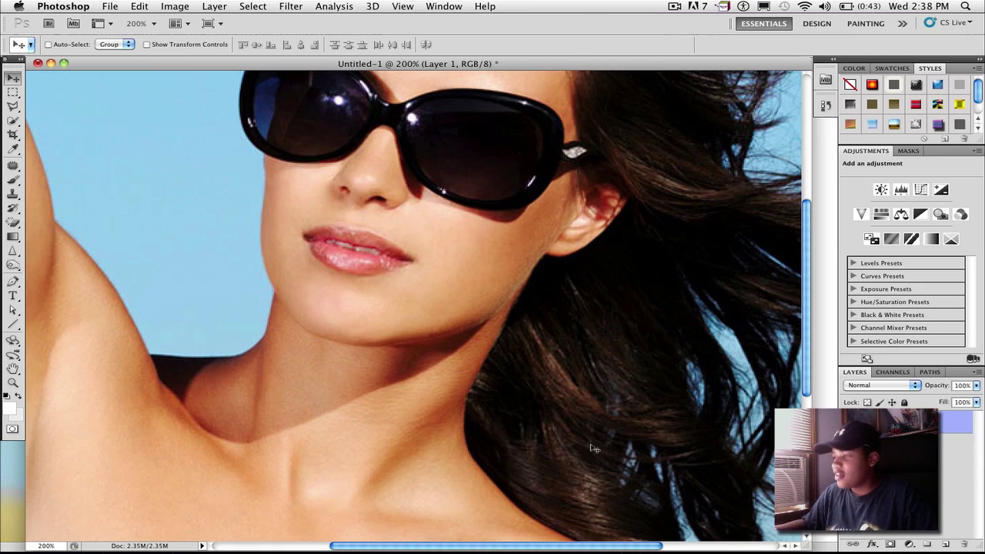
pyautogui.press('super+minus')
pyautogui.press('super+minus')
pyautogui.press('super+plus')
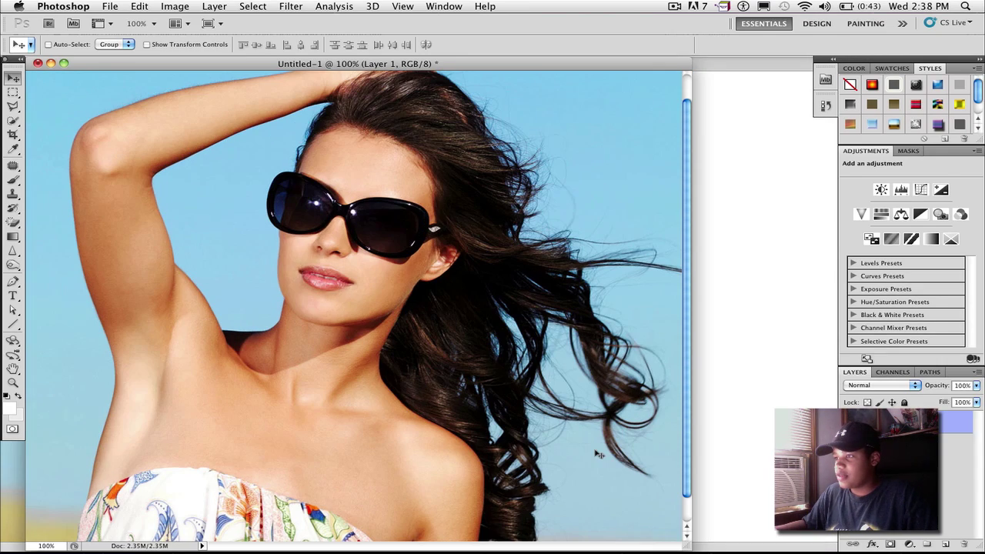
pyautogui.moveTo(687, 546); pyautogui.dragTo(819, 548)
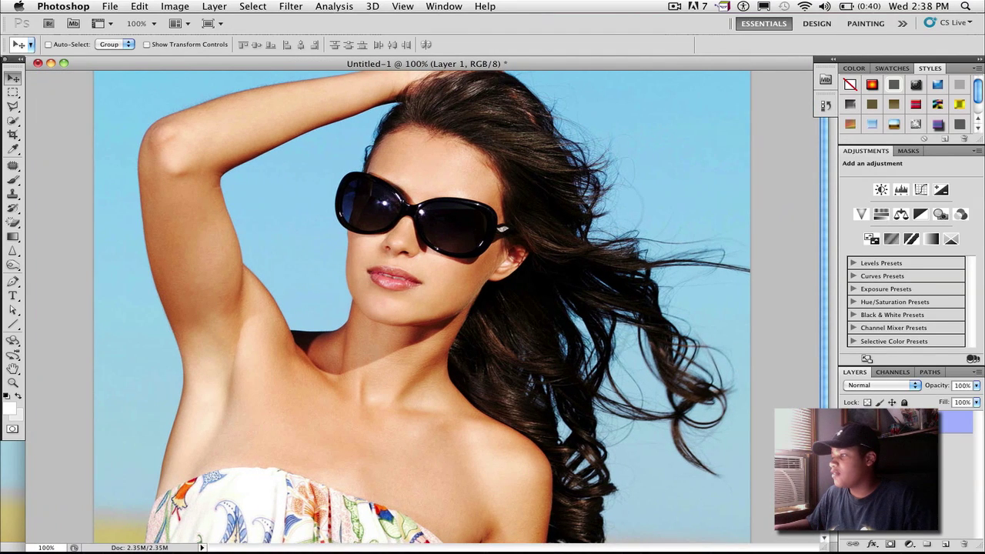
pyautogui.scroll(-2, 423, 307)
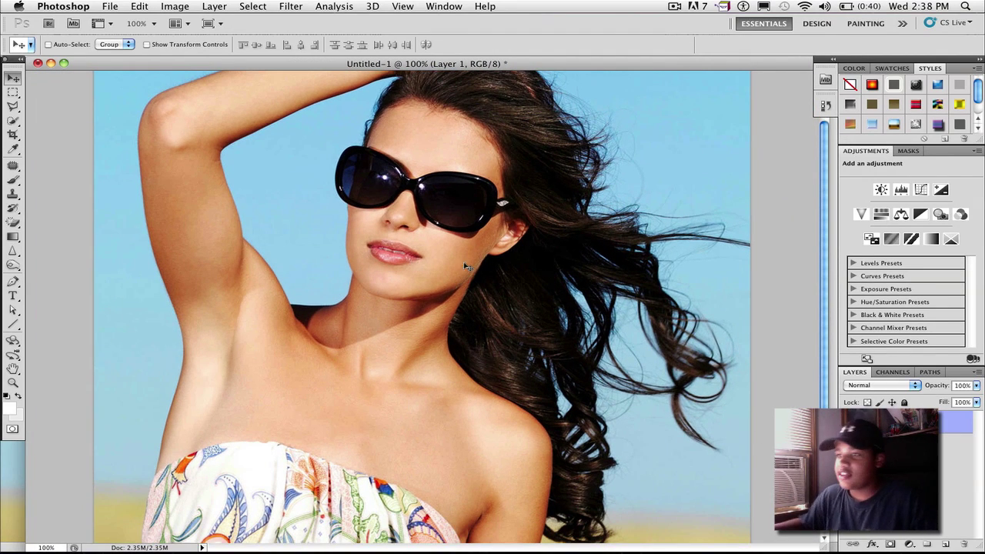
# Select the woman's torso, head and hair with the Quick Selection tool
pyautogui.click(12, 122)
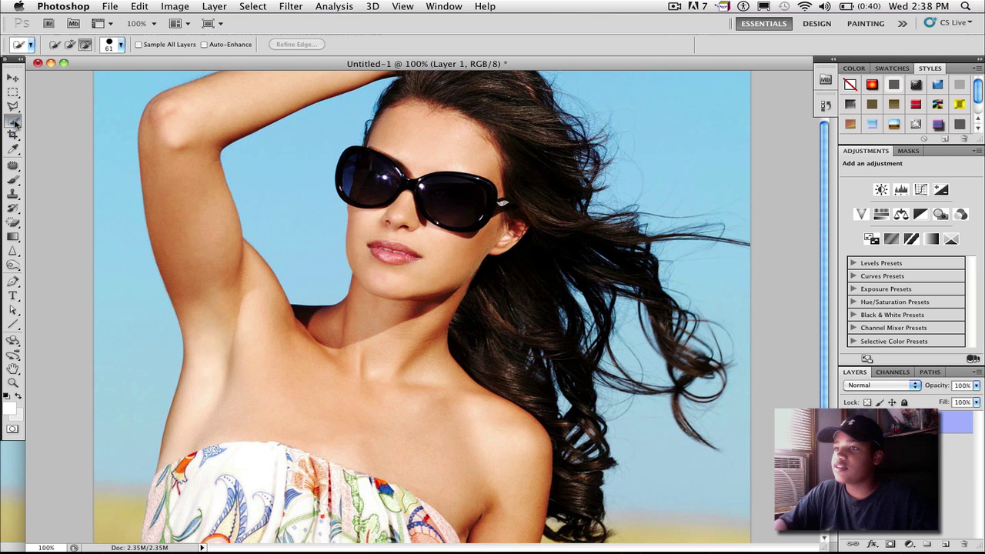
pyautogui.click(14, 122)
pyautogui.click(75, 130)
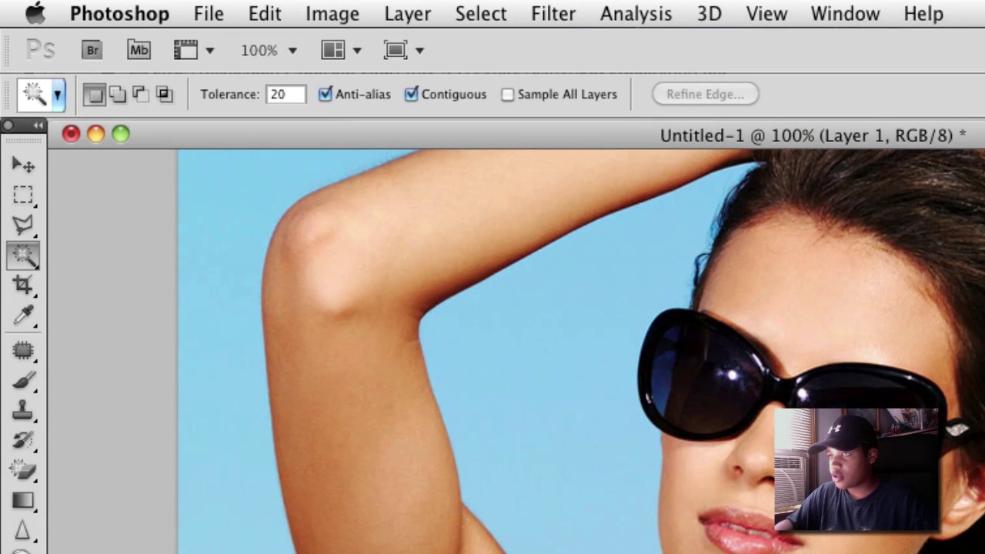
pyautogui.click(29, 255)
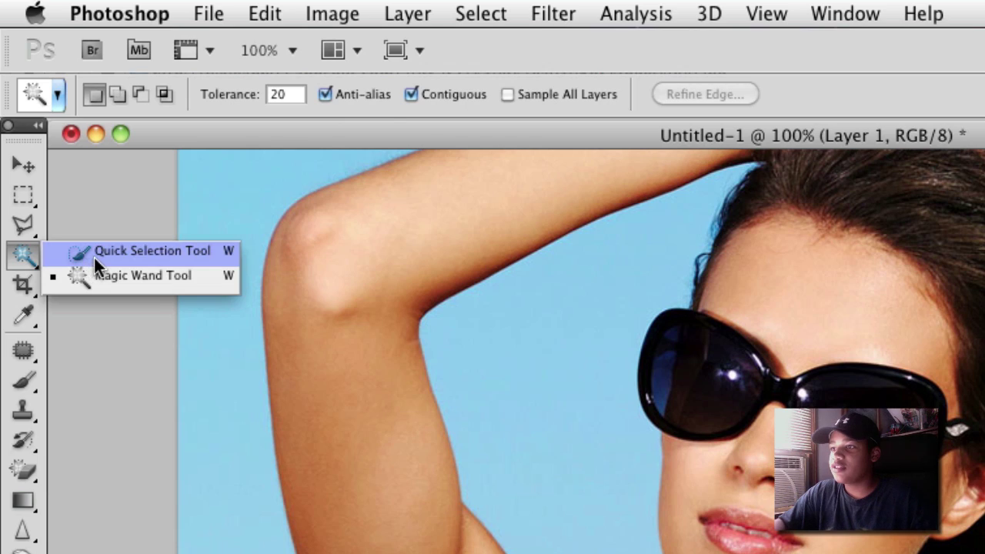
pyautogui.click(94, 258)
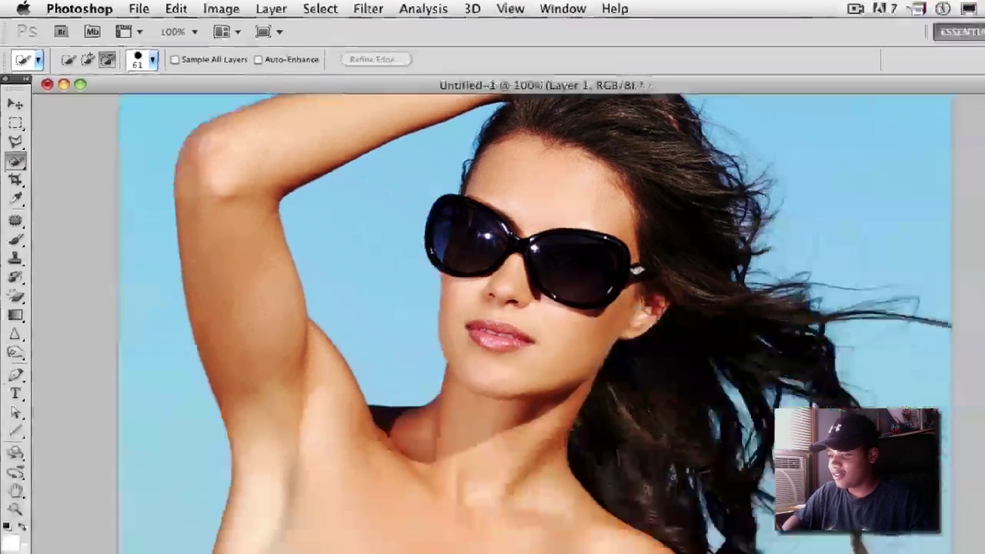
pyautogui.moveTo(227, 492); pyautogui.dragTo(227, 395)
pyautogui.moveTo(202, 456)
pyautogui.mouseDown()
pyautogui.moveTo(248, 381)
pyautogui.moveTo(359, 482)
pyautogui.moveTo(355, 500)
pyautogui.moveTo(373, 498)
pyautogui.moveTo(387, 407)
pyautogui.moveTo(380, 349)
pyautogui.moveTo(446, 223)
pyautogui.moveTo(385, 161)
pyautogui.moveTo(454, 123)
pyautogui.moveTo(493, 139)
pyautogui.moveTo(525, 207)
pyautogui.moveTo(523, 306)
pyautogui.moveTo(554, 373)
pyautogui.mouseUp()
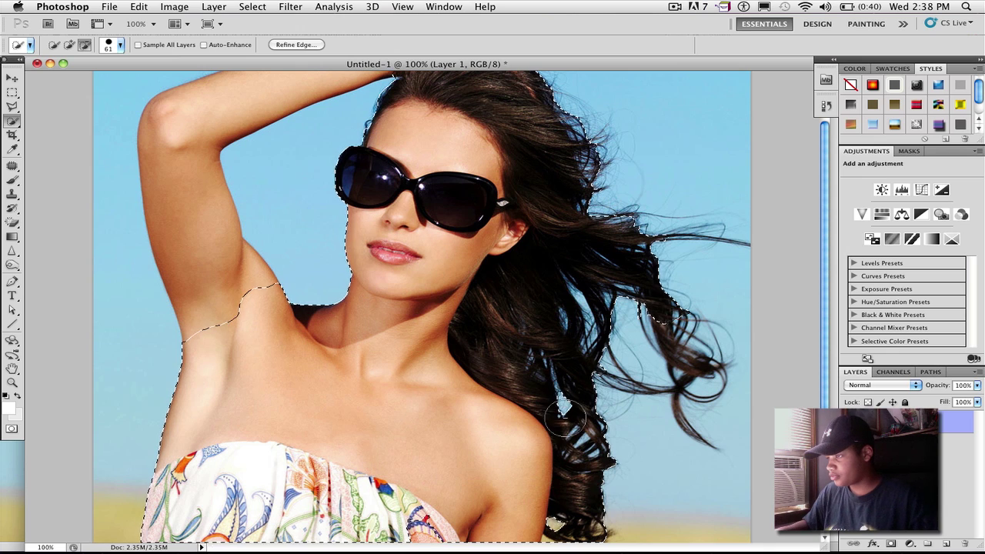
# Clean up the selection around the lower curls and add the raised arm to it
pyautogui.keyDown('alt'); pyautogui.click(549, 398); pyautogui.keyUp('alt')
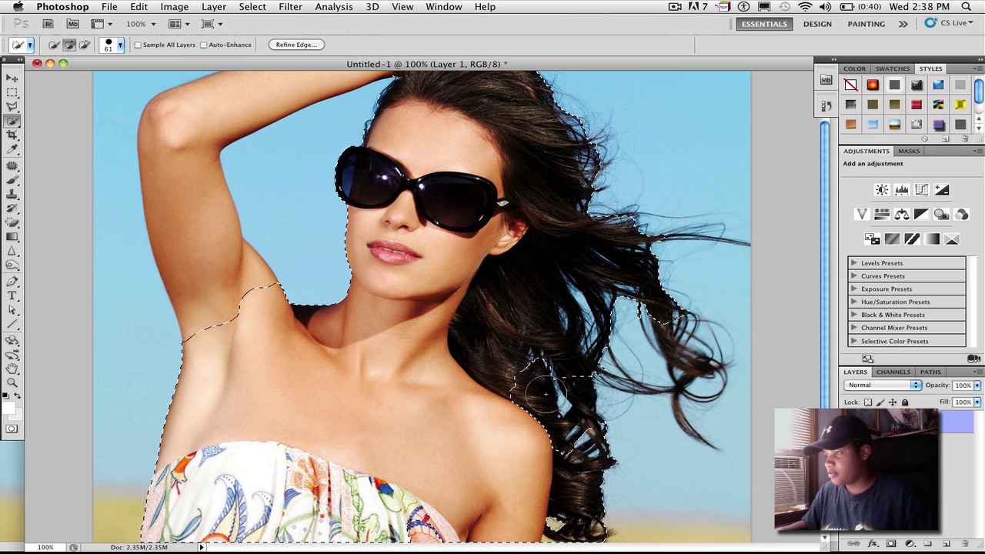
pyautogui.moveTo(529, 339)
pyautogui.mouseDown()
pyautogui.moveTo(546, 402)
pyautogui.moveTo(519, 386)
pyautogui.moveTo(548, 429)
pyautogui.mouseUp()
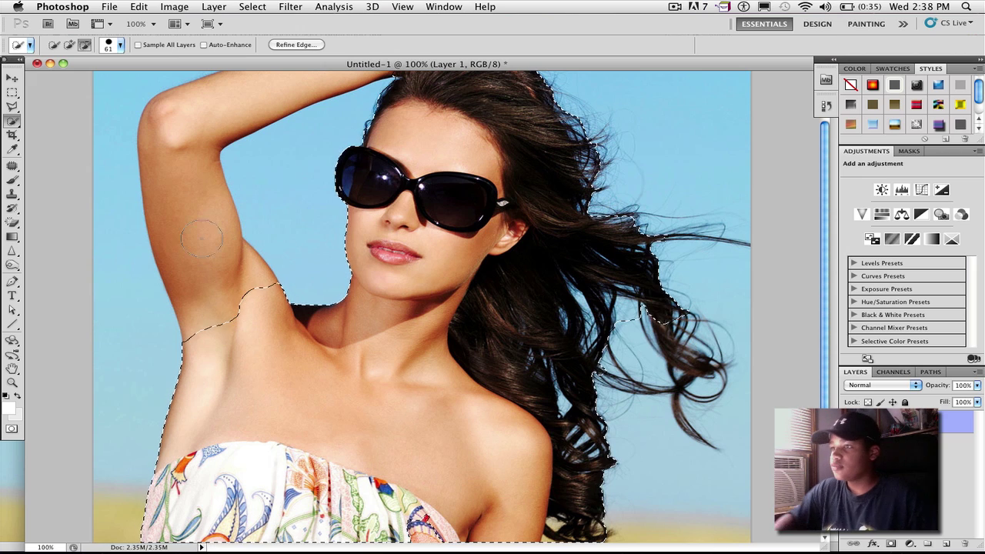
pyautogui.moveTo(184, 227); pyautogui.dragTo(166, 115)
pyautogui.moveTo(827, 306); pyautogui.dragTo(831, 352)
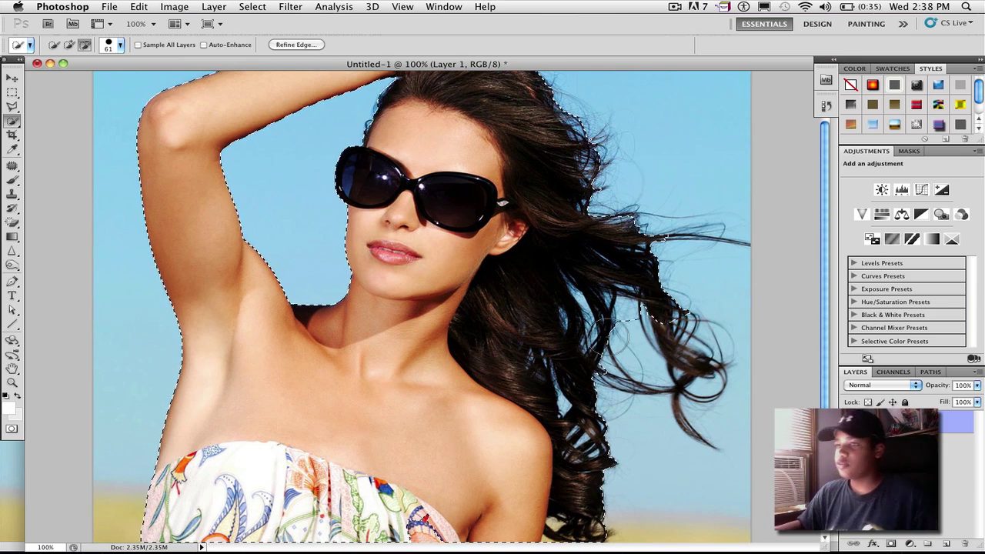
# Reduce the selection brush to 24 px and add the loose curls blowing away from the shoulder
pyautogui.click(113, 48)
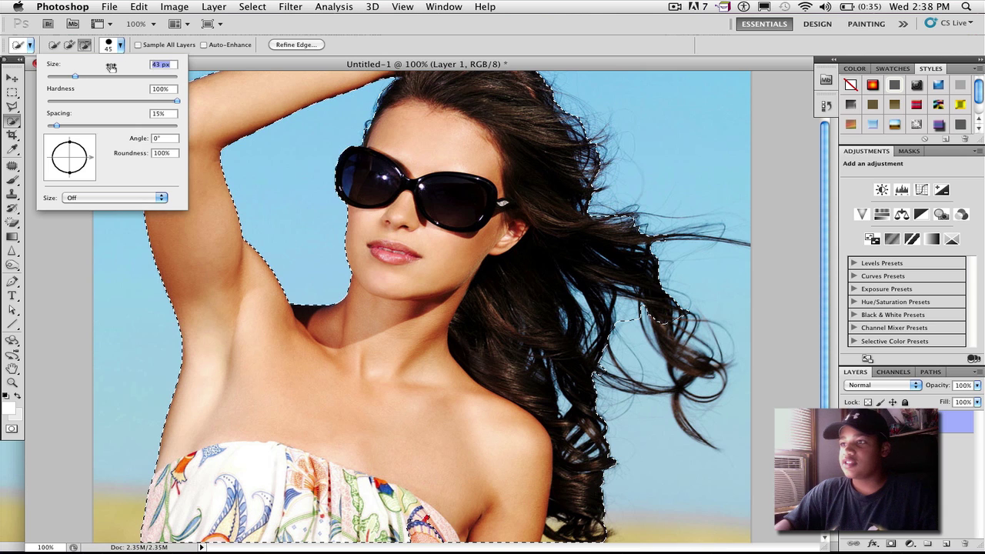
pyautogui.click(660, 320)
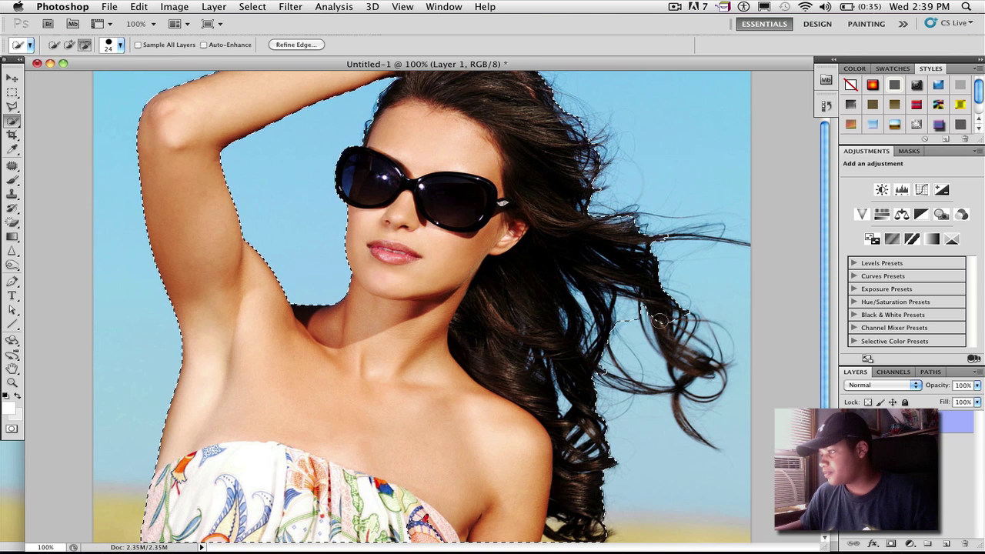
pyautogui.moveTo(651, 298)
pyautogui.mouseDown()
pyautogui.moveTo(673, 344)
pyautogui.moveTo(655, 306)
pyautogui.mouseUp()
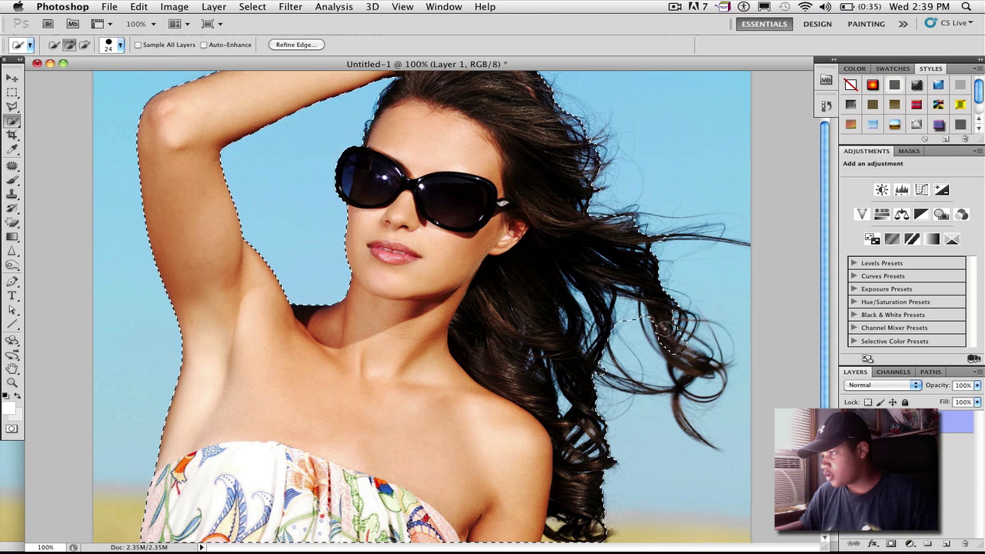
pyautogui.moveTo(680, 384); pyautogui.dragTo(692, 433)
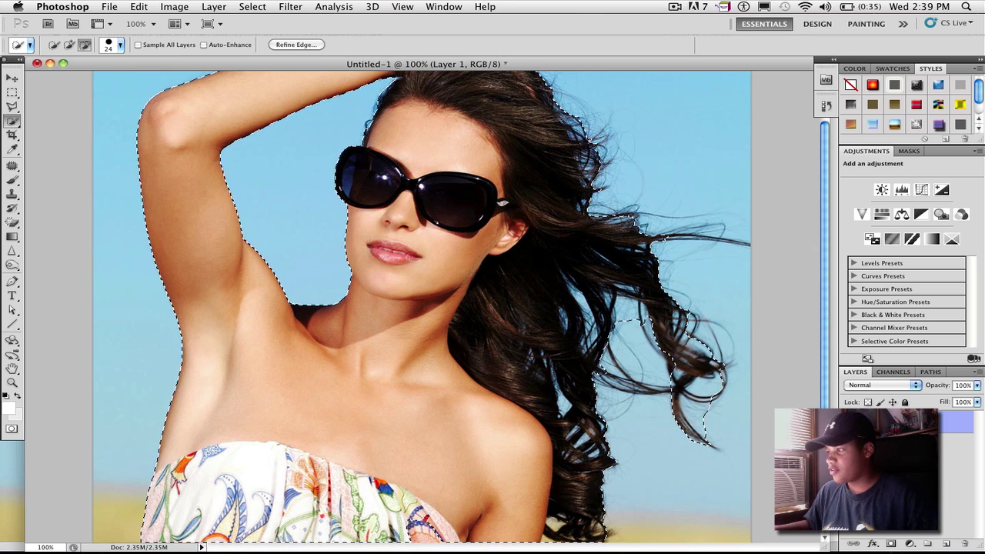
# Start refining the selection's edge with Smart Radius enabled and a radius of 5.5 px
pyautogui.scroll(5, 484, 307)
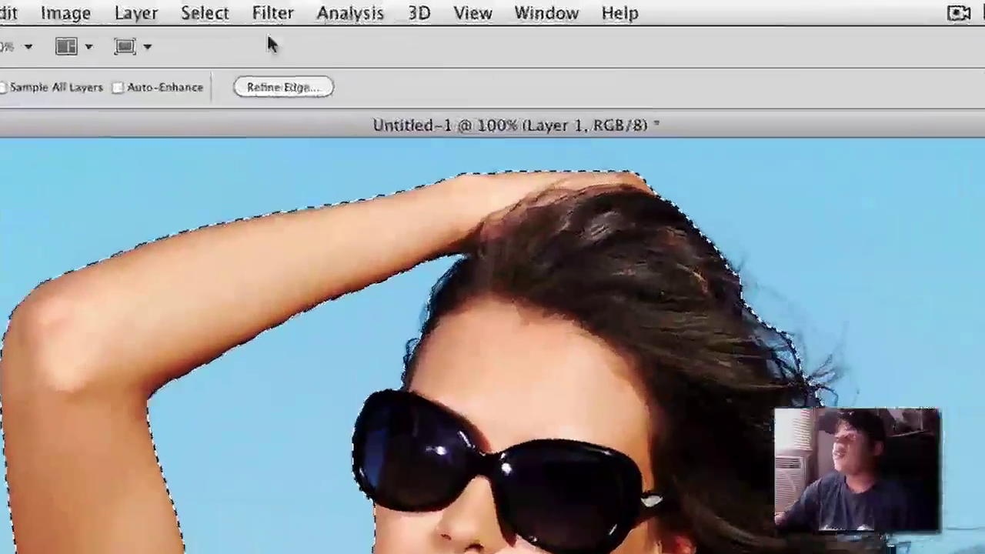
pyautogui.click(288, 65)
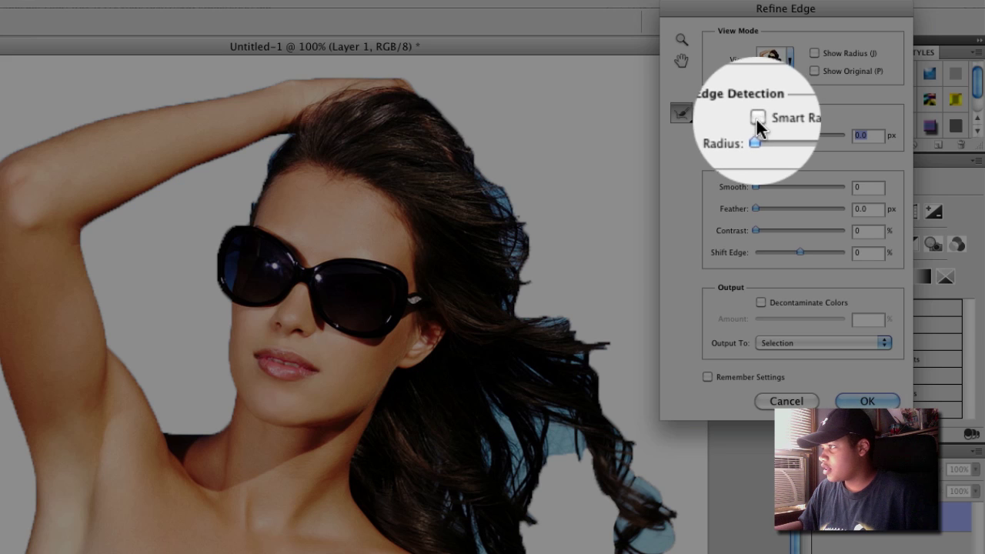
pyautogui.click(758, 119)
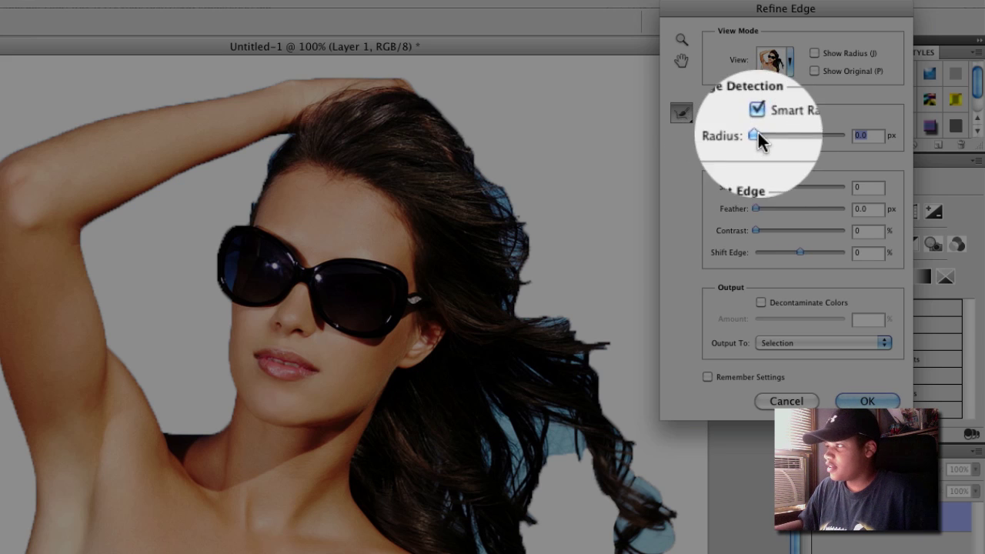
pyautogui.moveTo(757, 135); pyautogui.dragTo(781, 135)
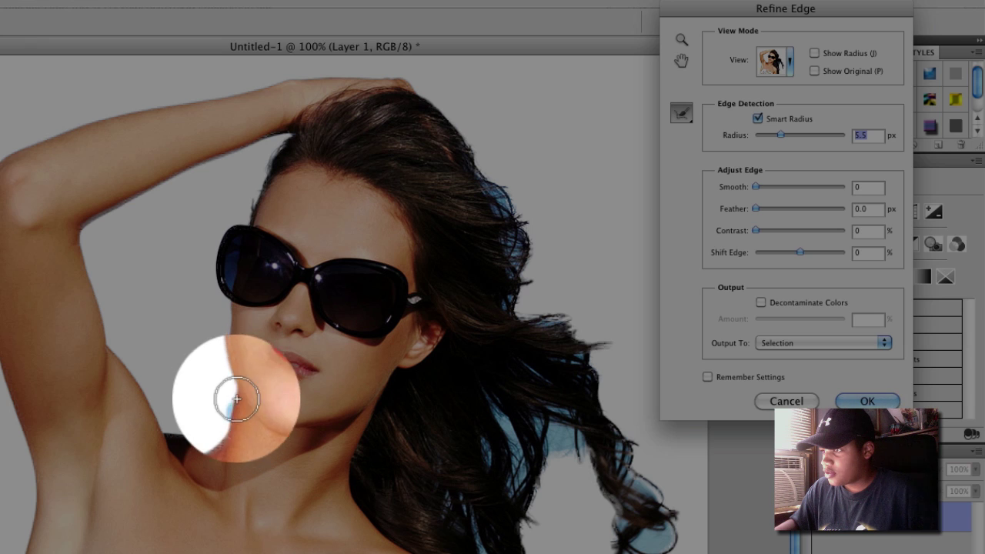
# Brush edge refinement along the cheek, sunglasses, forehead and the outer edge of the hair
pyautogui.moveTo(224, 348)
pyautogui.mouseDown()
pyautogui.moveTo(217, 273)
pyautogui.moveTo(245, 210)
pyautogui.mouseUp()
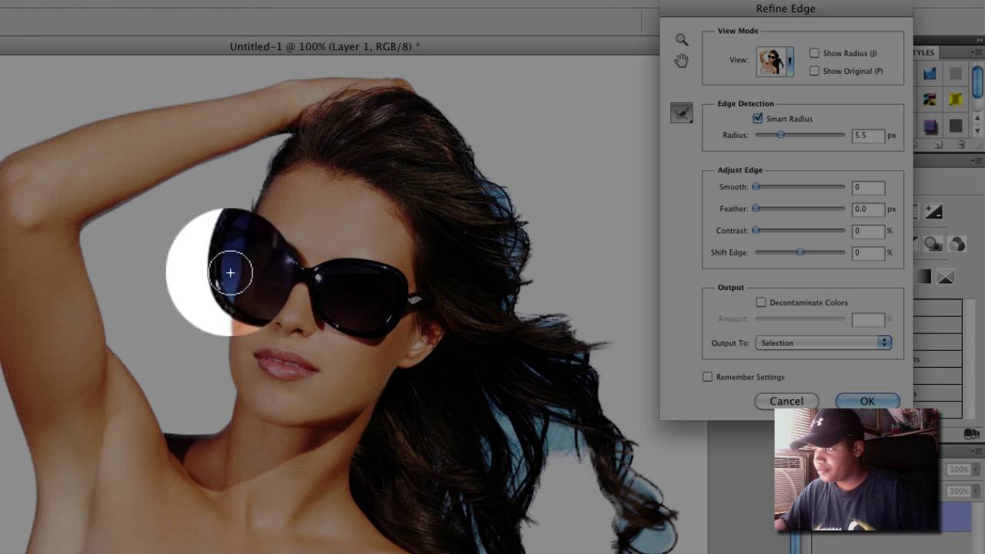
pyautogui.moveTo(248, 197)
pyautogui.mouseDown()
pyautogui.moveTo(288, 131)
pyautogui.moveTo(268, 154)
pyautogui.moveTo(287, 133)
pyautogui.mouseUp()
pyautogui.moveTo(484, 171)
pyautogui.mouseDown()
pyautogui.moveTo(527, 228)
pyautogui.moveTo(495, 197)
pyautogui.moveTo(515, 229)
pyautogui.moveTo(496, 206)
pyautogui.moveTo(520, 251)
pyautogui.moveTo(514, 266)
pyautogui.moveTo(519, 253)
pyautogui.moveTo(530, 273)
pyautogui.moveTo(543, 270)
pyautogui.moveTo(513, 238)
pyautogui.mouseUp()
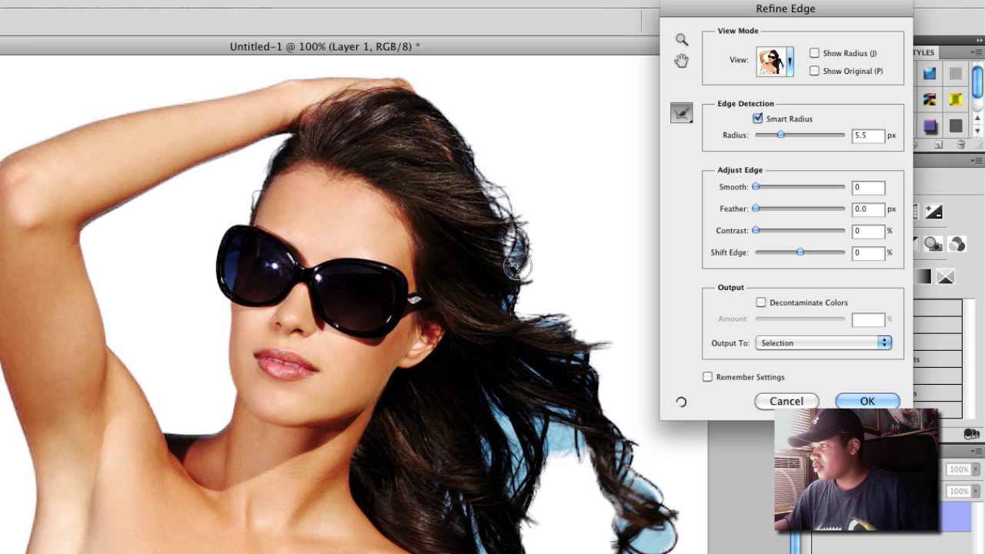
pyautogui.moveTo(523, 294); pyautogui.dragTo(513, 281)
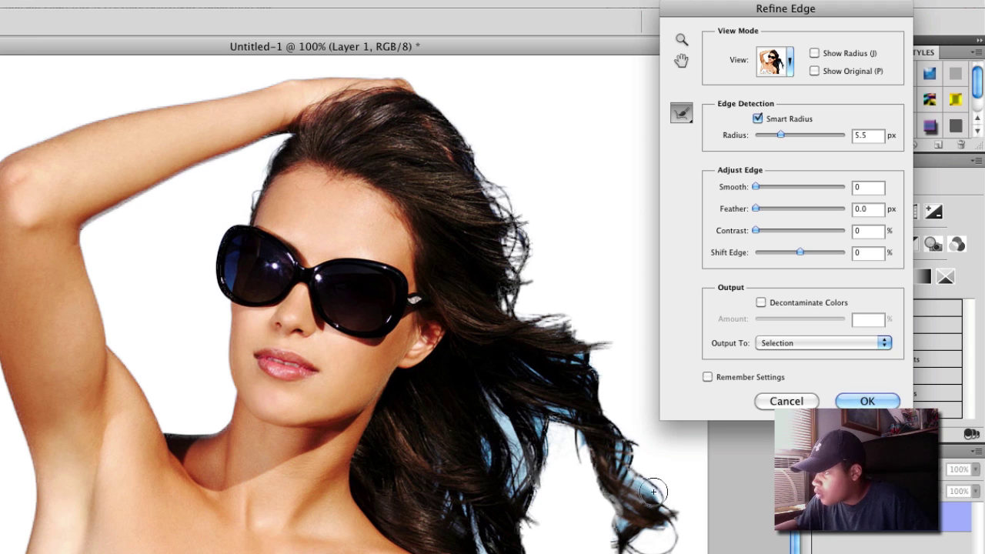
# Try a 4.8 px radius with Decontaminate Colors enabled, and cancel the edge refinement
pyautogui.moveTo(780, 135); pyautogui.dragTo(778, 136)
pyautogui.moveTo(756, 187)
pyautogui.mouseDown()
pyautogui.moveTo(778, 187)
pyautogui.moveTo(756, 186)
pyautogui.mouseUp()
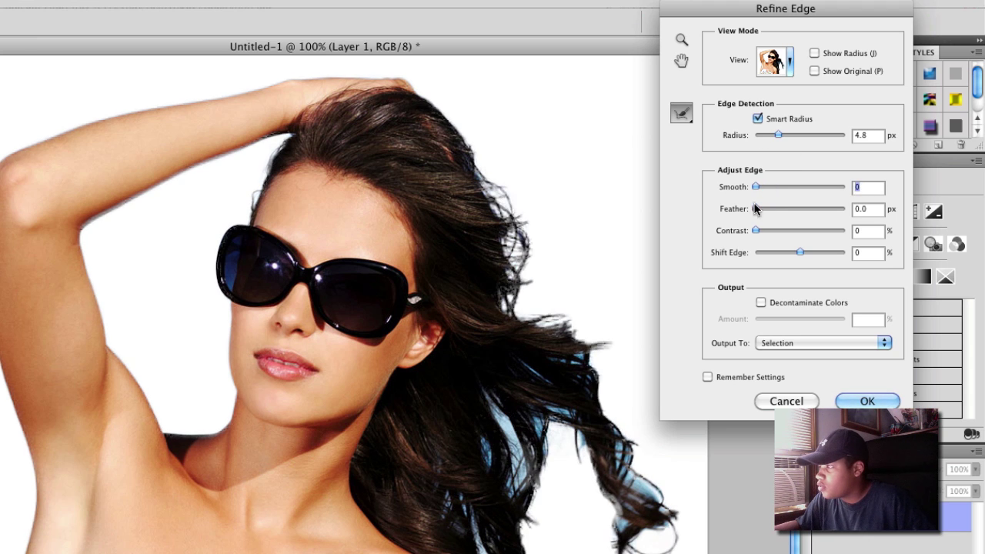
pyautogui.click(761, 303)
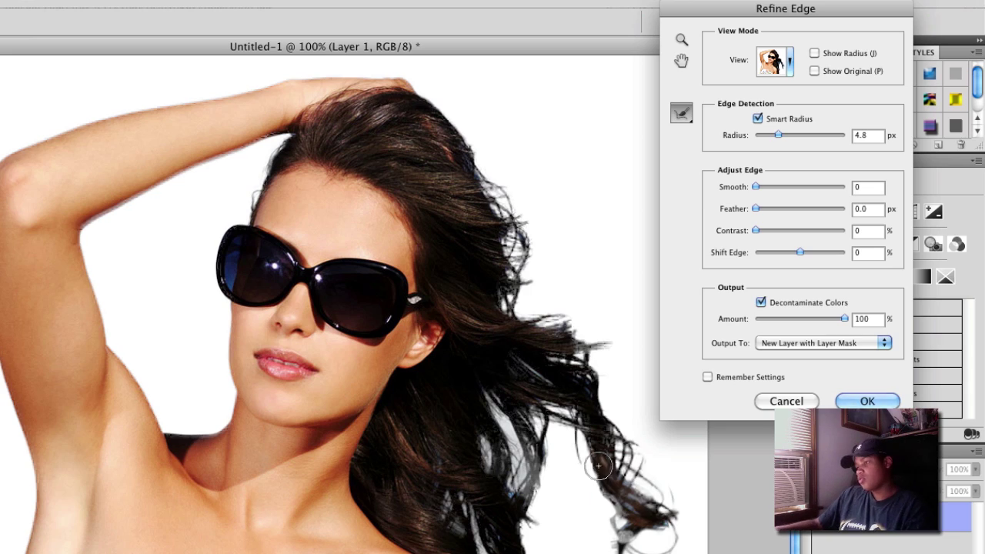
pyautogui.click(763, 408)
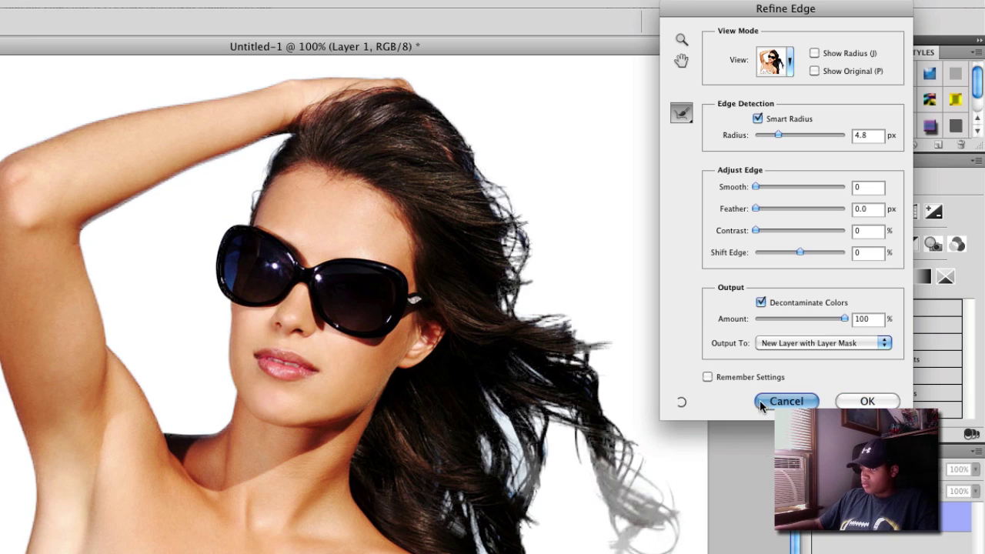
# Start Refine Edge again with Smart Radius enabled and brush over the blue fringe along the upper hair edge
pyautogui.press('alt+super+r')
pyautogui.press('z')
pyautogui.moveTo(416, 311); pyautogui.dragTo(411, 374)
pyautogui.click(758, 119)
pyautogui.click(681, 113)
pyautogui.moveTo(308, 159); pyautogui.dragTo(326, 248)
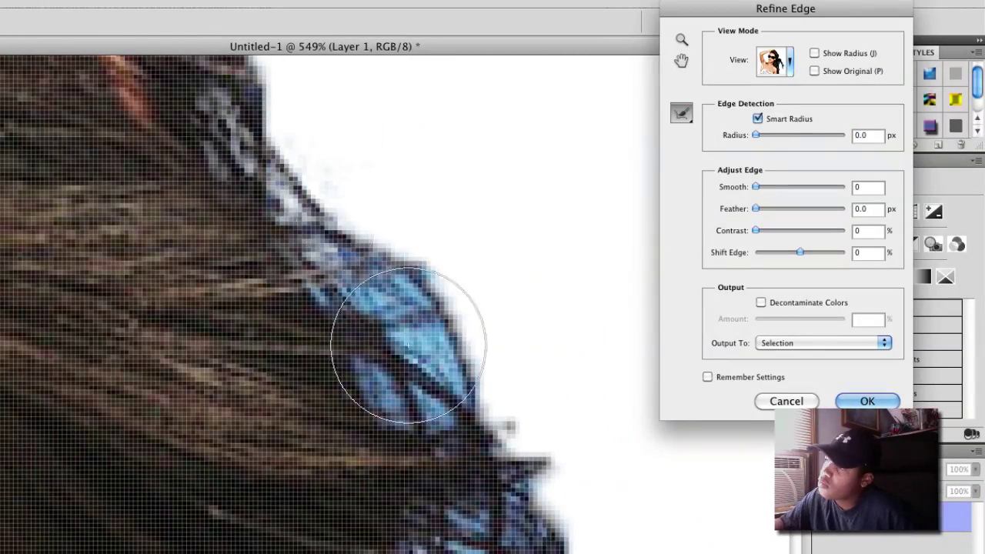
# Enable Decontaminate Colors and output the refined selection to a New Layer with Layer Mask
pyautogui.click(818, 344)
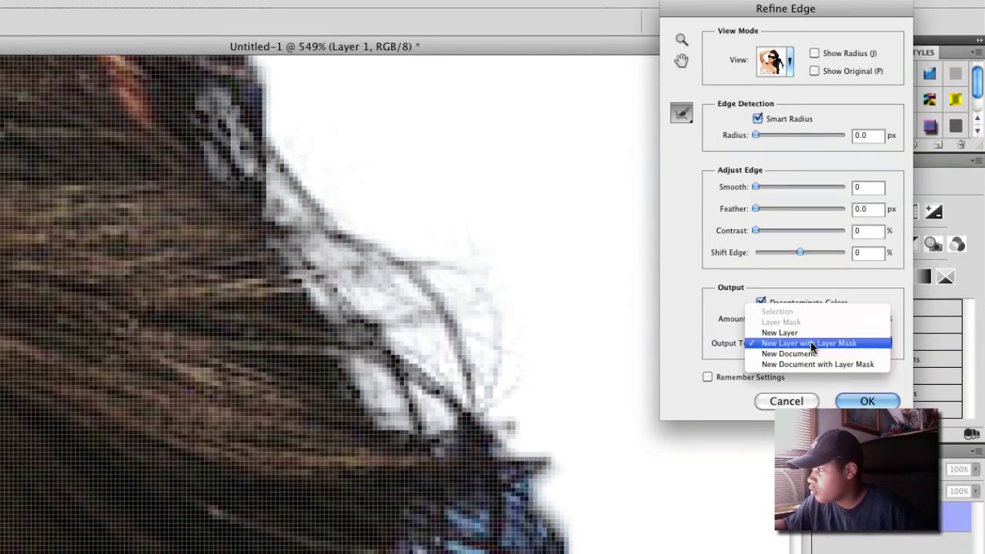
pyautogui.click(817, 348)
# Brush edge refinement over the sky-coloured gaps and fringes down the windblown side of the hair
pyautogui.moveTo(376, 299); pyautogui.dragTo(370, 277)
pyautogui.moveTo(380, 136); pyautogui.dragTo(402, 354)
pyautogui.moveTo(401, 358); pyautogui.dragTo(390, 85)
pyautogui.moveTo(323, 237)
pyautogui.mouseDown()
pyautogui.moveTo(284, 147)
pyautogui.moveTo(305, 128)
pyautogui.mouseUp()
pyautogui.moveTo(512, 269); pyautogui.dragTo(397, 230)
pyautogui.moveTo(415, 220)
pyautogui.mouseDown()
pyautogui.moveTo(472, 198)
pyautogui.moveTo(536, 105)
pyautogui.mouseUp()
pyautogui.moveTo(598, 136); pyautogui.dragTo(354, 375)
pyautogui.moveTo(339, 250); pyautogui.dragTo(301, 286)
pyautogui.moveTo(308, 531)
pyautogui.mouseDown()
pyautogui.moveTo(341, 374)
pyautogui.moveTo(431, 539)
pyautogui.mouseUp()
pyautogui.moveTo(493, 357); pyautogui.dragTo(546, 314)
pyautogui.moveTo(462, 323); pyautogui.dragTo(383, 302)
pyautogui.moveTo(263, 396); pyautogui.dragTo(339, 437)
pyautogui.moveTo(589, 510); pyautogui.dragTo(350, 233)
pyautogui.moveTo(350, 232); pyautogui.dragTo(356, 136)
pyautogui.moveTo(509, 538)
pyautogui.mouseDown()
pyautogui.moveTo(437, 180)
pyautogui.moveTo(473, 162)
pyautogui.mouseUp()
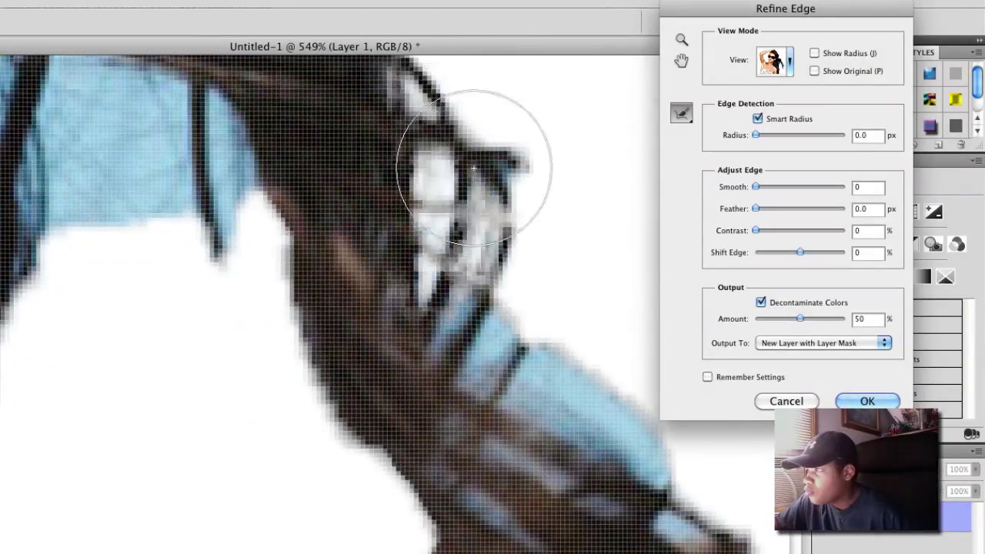
pyautogui.moveTo(558, 370); pyautogui.dragTo(420, 463)
# Refine the edge around the looping curl at the end of the loose strand, working at 330% zoom
pyautogui.press('z')
pyautogui.press('e')
pyautogui.moveTo(593, 501)
pyautogui.mouseDown()
pyautogui.moveTo(594, 478)
pyautogui.moveTo(681, 469)
pyautogui.mouseUp()
pyautogui.click(682, 39)
pyautogui.moveTo(681, 470); pyautogui.dragTo(439, 452)
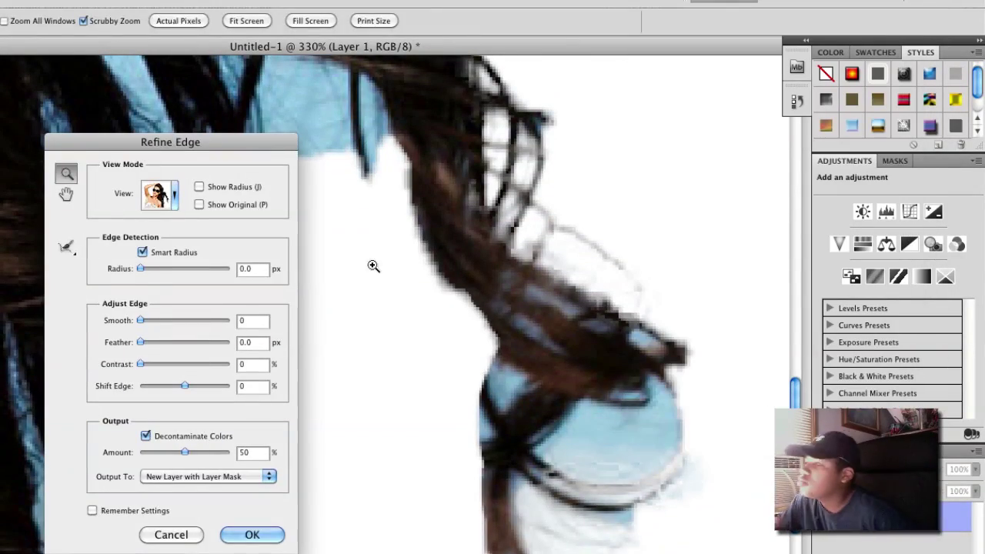
pyautogui.press('e')
pyautogui.moveTo(682, 429); pyautogui.dragTo(531, 493)
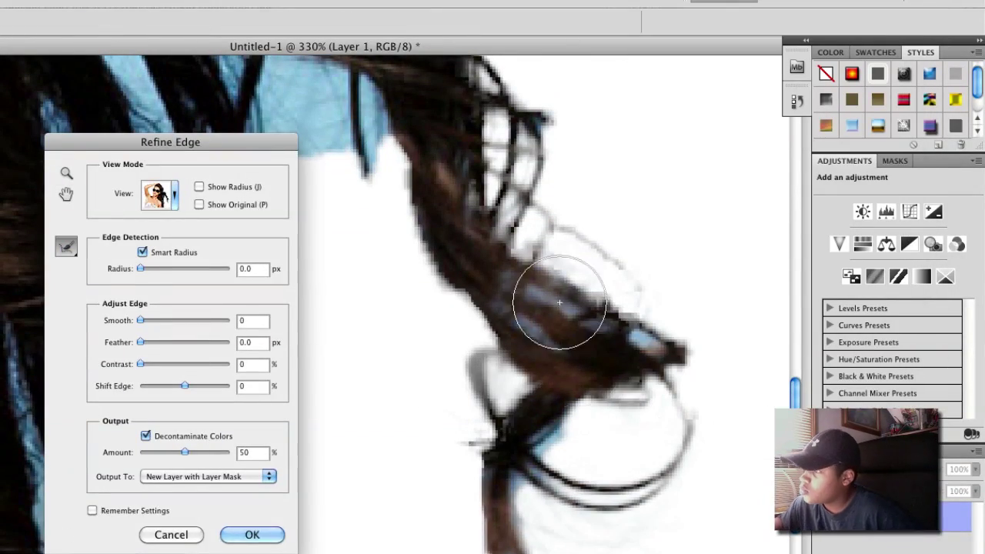
# Brush edge refinement through the remaining sky gaps between the strands and in the lower curls by the shoulder
pyautogui.moveTo(562, 309); pyautogui.dragTo(679, 547)
pyautogui.moveTo(446, 392); pyautogui.dragTo(444, 448)
pyautogui.moveTo(383, 360)
pyautogui.mouseDown()
pyautogui.moveTo(398, 444)
pyautogui.moveTo(527, 454)
pyautogui.moveTo(469, 204)
pyautogui.mouseUp()
pyautogui.moveTo(440, 317); pyautogui.dragTo(446, 360)
pyautogui.moveTo(462, 117); pyautogui.dragTo(447, 295)
pyautogui.moveTo(708, 312)
pyautogui.mouseDown()
pyautogui.moveTo(405, 284)
pyautogui.moveTo(669, 316)
pyautogui.mouseUp()
pyautogui.moveTo(694, 483); pyautogui.dragTo(777, 100)
pyautogui.moveTo(505, 418); pyautogui.dragTo(530, 439)
pyautogui.moveTo(545, 479); pyautogui.dragTo(460, 282)
pyautogui.moveTo(661, 504)
pyautogui.mouseDown()
pyautogui.moveTo(586, 102)
pyautogui.moveTo(609, 189)
pyautogui.mouseUp()
pyautogui.moveTo(523, 223); pyautogui.dragTo(574, 285)
pyautogui.moveTo(706, 374); pyautogui.dragTo(629, 549)
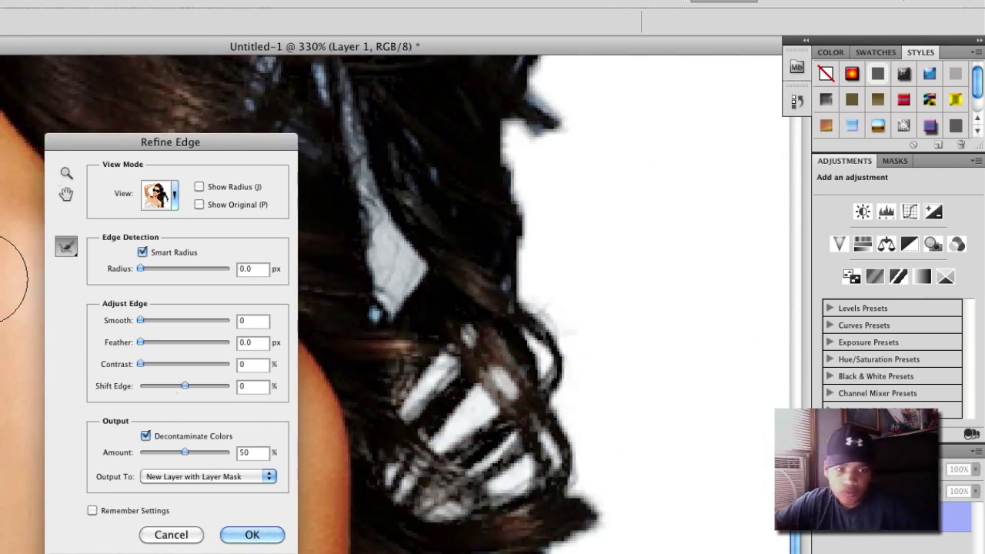
# Move the Refine Edge dialog off the woman and refine the remaining gaps in the lower hair
pyautogui.click(67, 173)
pyautogui.moveTo(545, 323)
pyautogui.mouseDown()
pyautogui.moveTo(424, 536)
pyautogui.moveTo(400, 536)
pyautogui.mouseUp()
pyautogui.moveTo(170, 142); pyautogui.dragTo(819, 116)
pyautogui.click(715, 221)
pyautogui.moveTo(452, 508); pyautogui.dragTo(481, 385)
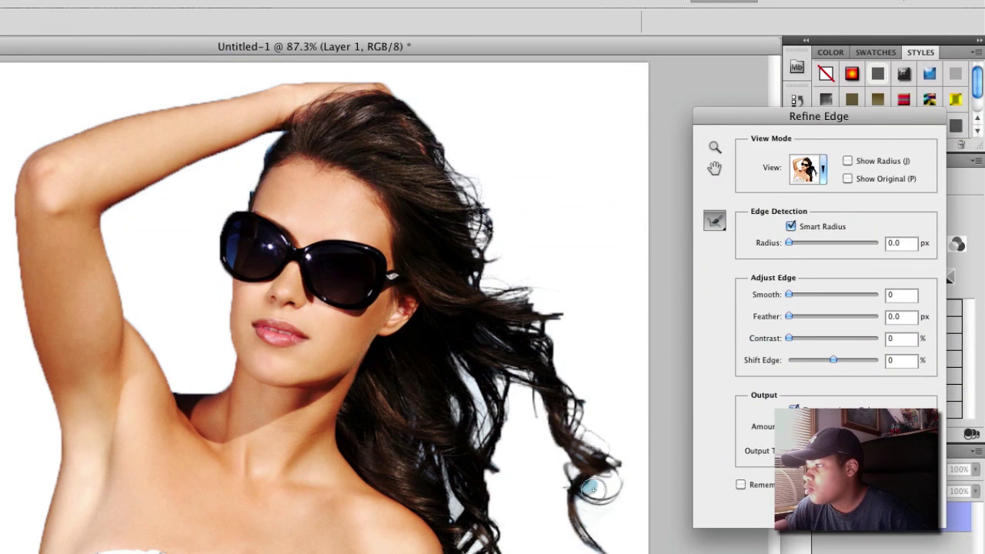
# Refine the edges of the raised arm and apply the edge refinement
pyautogui.moveTo(779, 120); pyautogui.dragTo(765, 123)
pyautogui.moveTo(56, 442)
pyautogui.mouseDown()
pyautogui.moveTo(88, 121)
pyautogui.moveTo(330, 85)
pyautogui.mouseUp()
pyautogui.moveTo(108, 219)
pyautogui.mouseDown()
pyautogui.moveTo(132, 318)
pyautogui.moveTo(223, 272)
pyautogui.mouseUp()
pyautogui.press('Return')
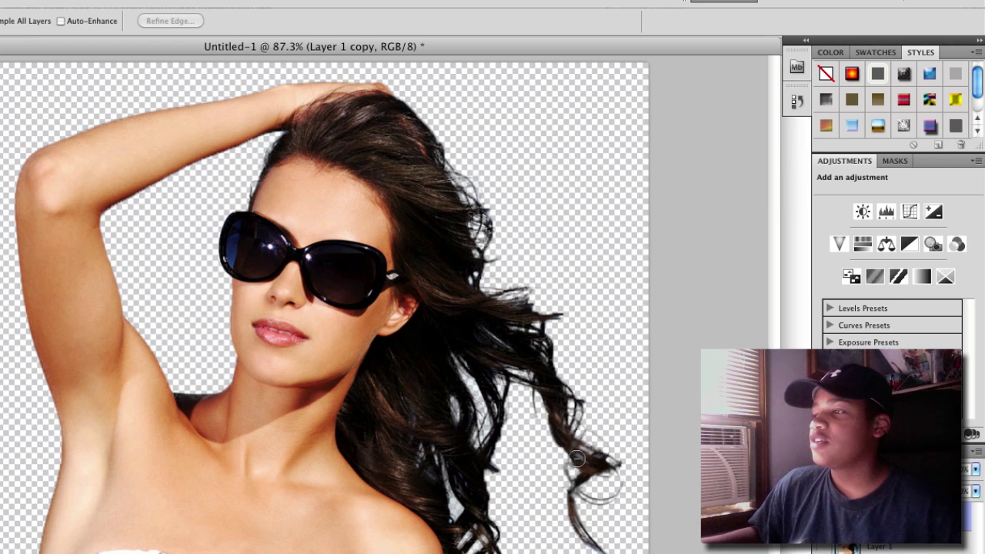
# Open the recently used file white_lion.psd to serve as the new background
pyautogui.click(1, 1)
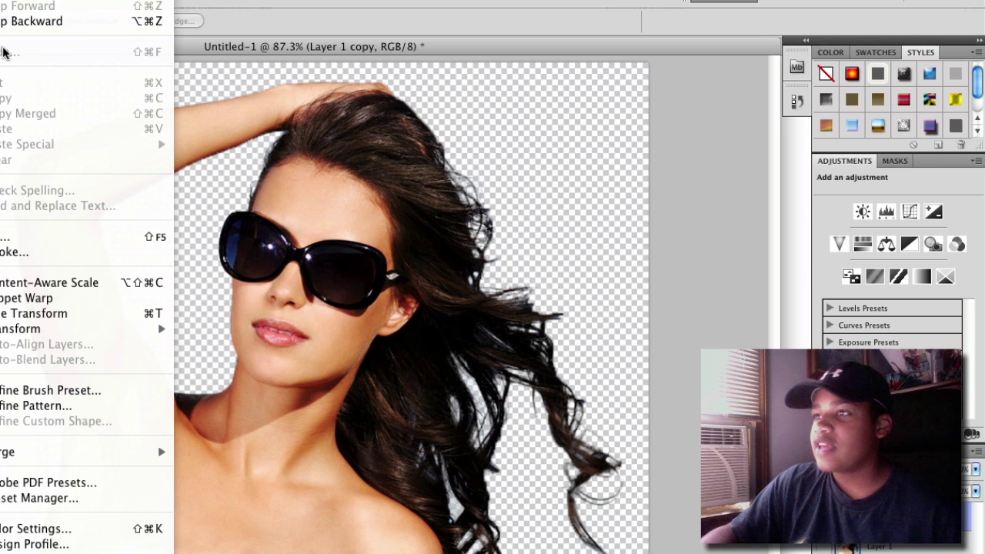
pyautogui.moveTo(9, 65)
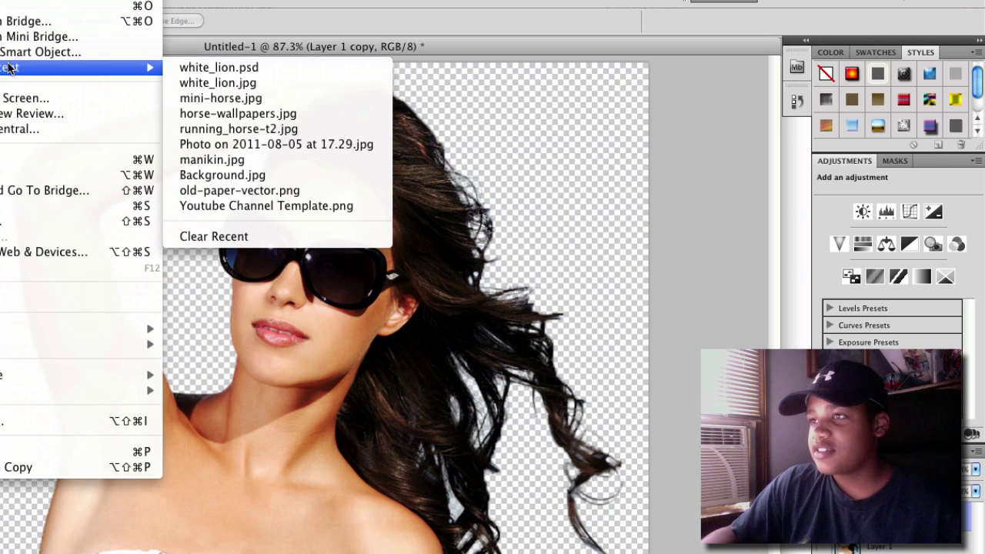
pyautogui.click(235, 72)
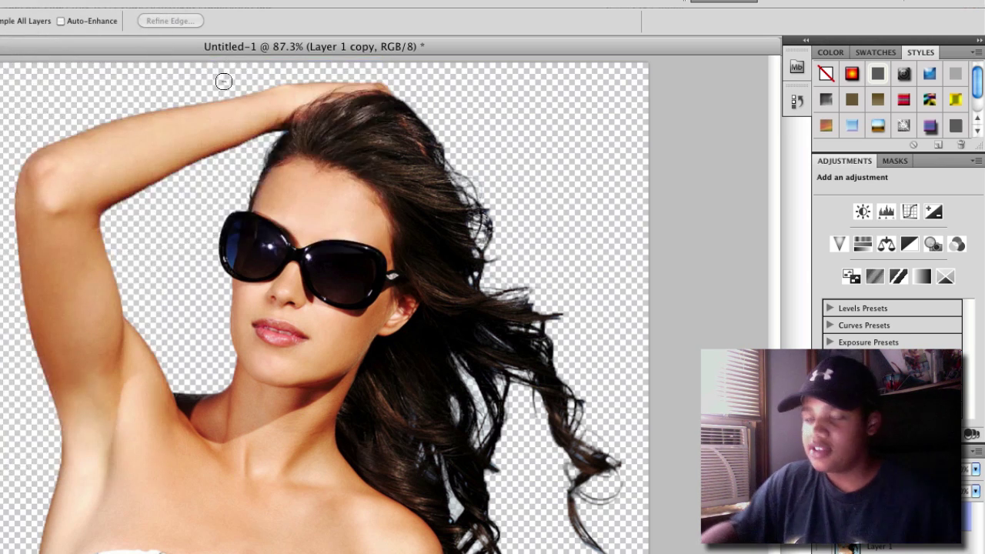
# Move the cut-out woman's layer from Untitled-1 into white_lion.psd and position her in front of the lion, toward the canvas's right side
pyautogui.click(23, 63)
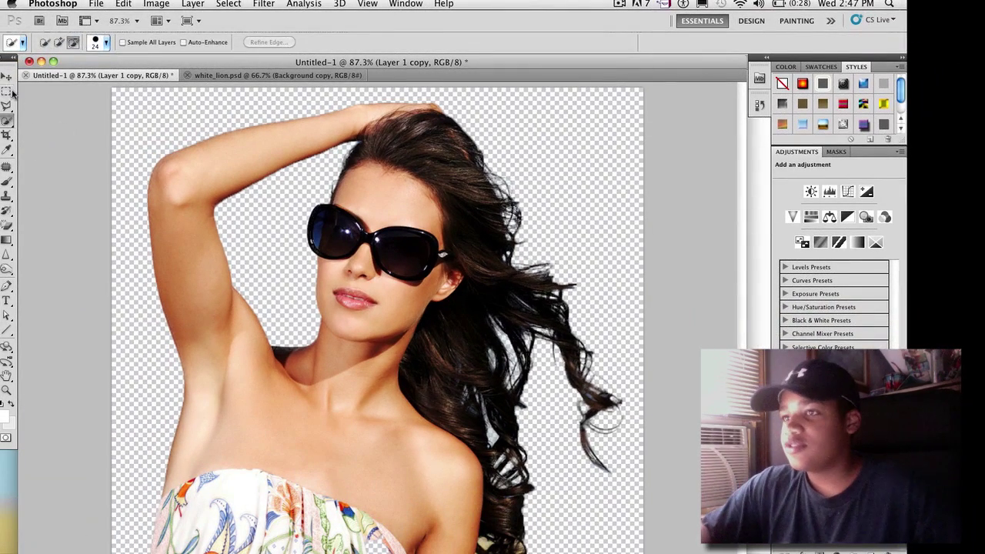
pyautogui.press('v')
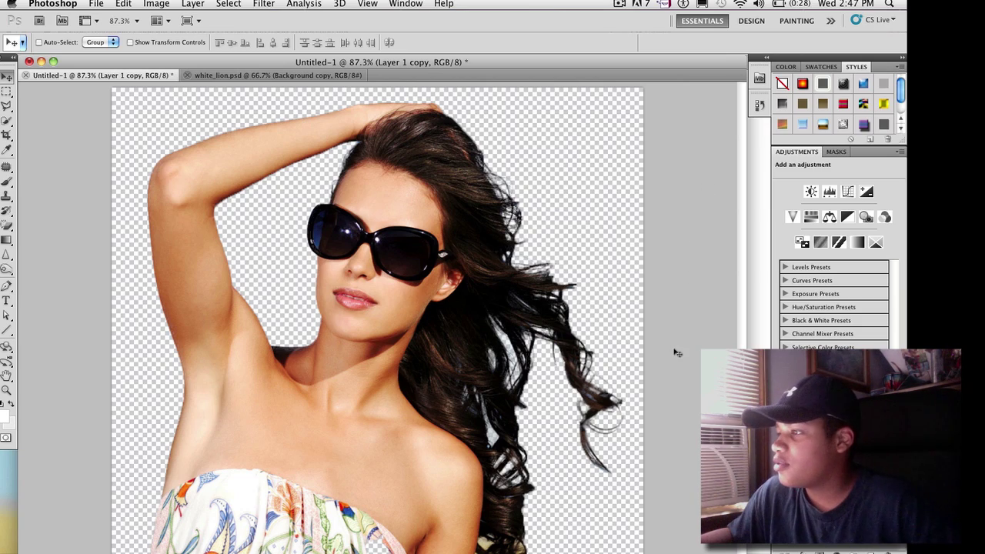
pyautogui.moveTo(676, 353); pyautogui.dragTo(662, 302)
pyautogui.moveTo(451, 434); pyautogui.dragTo(286, 110)
pyautogui.moveTo(408, 335); pyautogui.dragTo(431, 423)
pyautogui.moveTo(453, 362); pyautogui.dragTo(326, 365)
pyautogui.moveTo(257, 362); pyautogui.dragTo(464, 372)
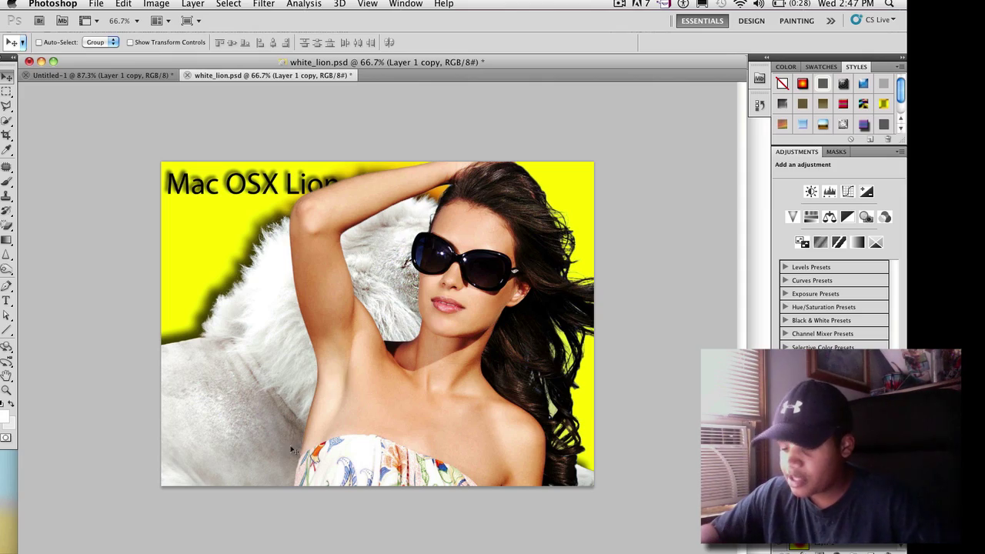
# Examine the cut-out's edges along the raised arm and shoulder against the white fur at close zoom
pyautogui.press('super+plus')
pyautogui.press('super+plus')
pyautogui.press('super+plus')
pyautogui.press('super+plus')
pyautogui.press('super+plus')
pyautogui.press('super+minus')
pyautogui.press('super+minus')
pyautogui.press('super+minus')
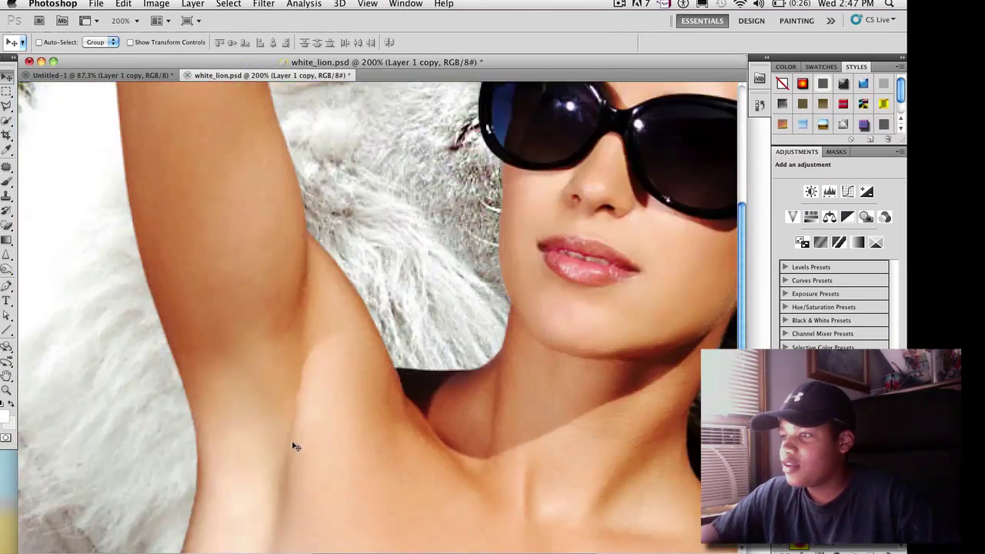